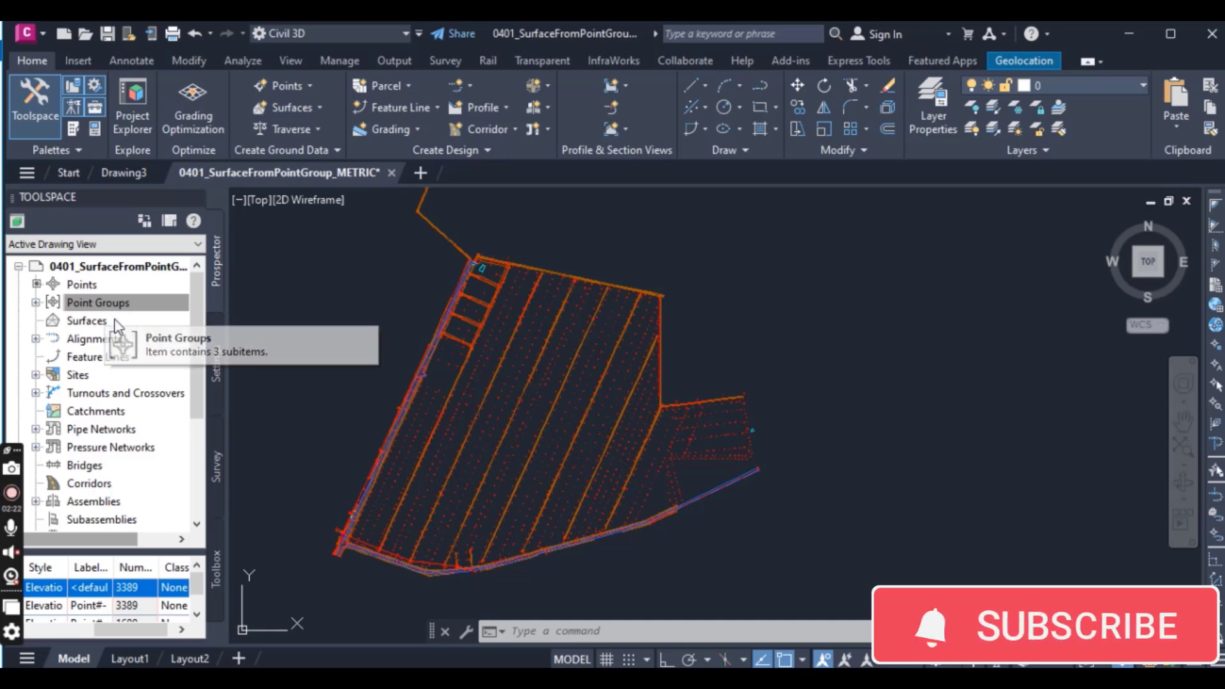
Step: Review the drawing's point groups _All Points, MasterIt_0201 and TOPO Shots
{"action": "left_click", "coordinate": [36, 303]}
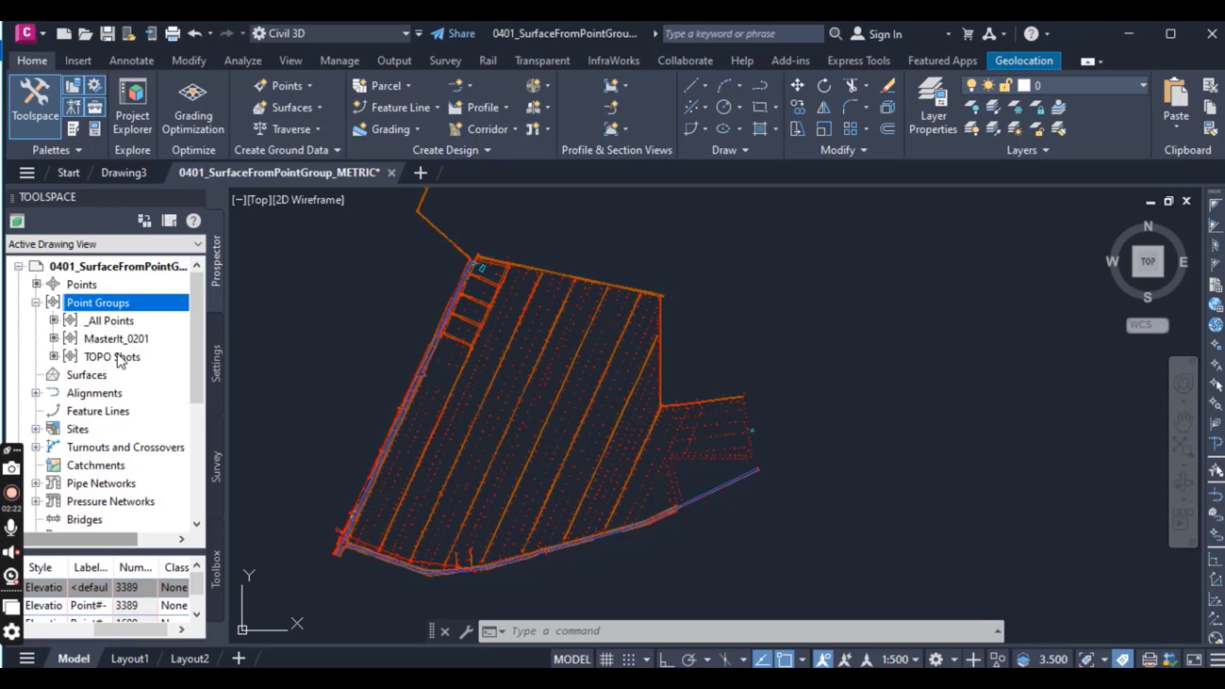
{"action": "left_click", "coordinate": [300, 300]}
{"action": "left_click", "coordinate": [321, 255]}
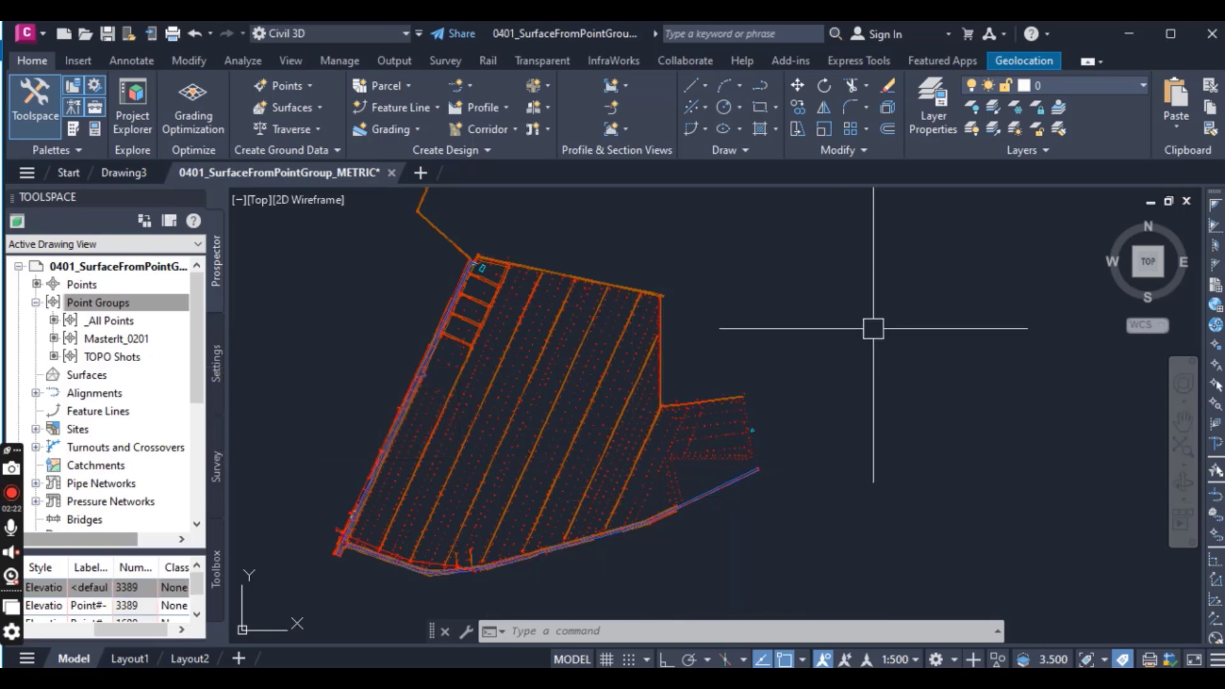
{"action": "left_click", "coordinate": [119, 324]}
{"action": "left_click", "coordinate": [118, 337]}
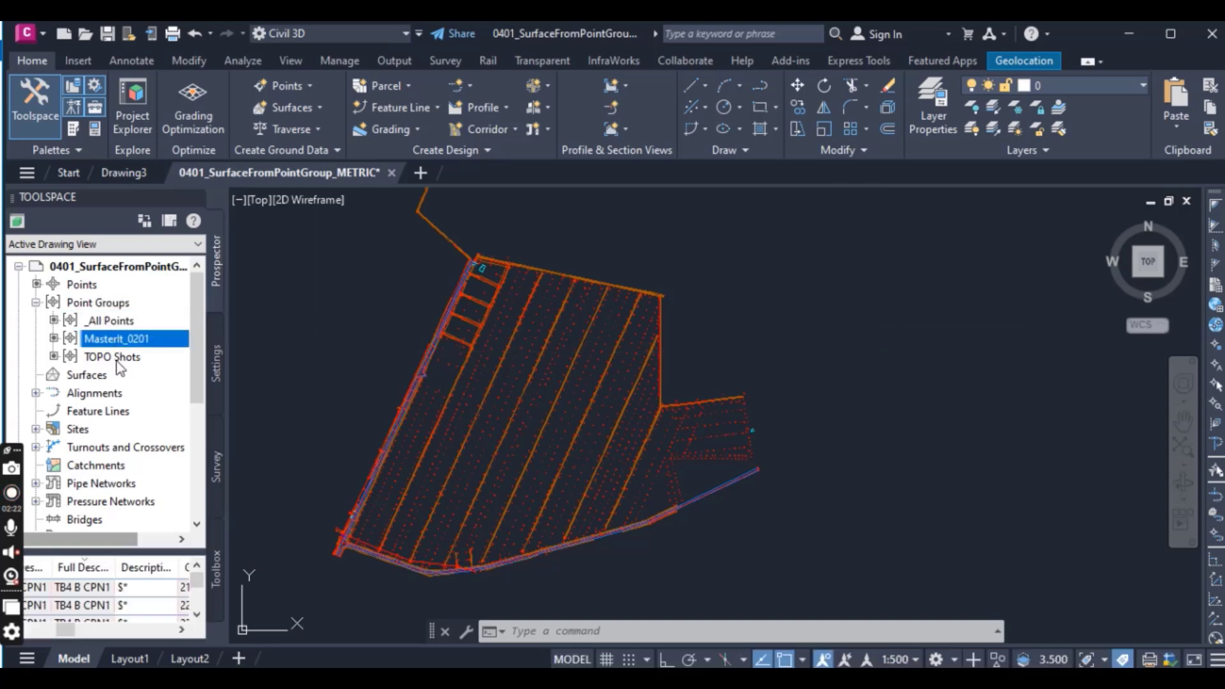
{"action": "left_click", "coordinate": [118, 360]}
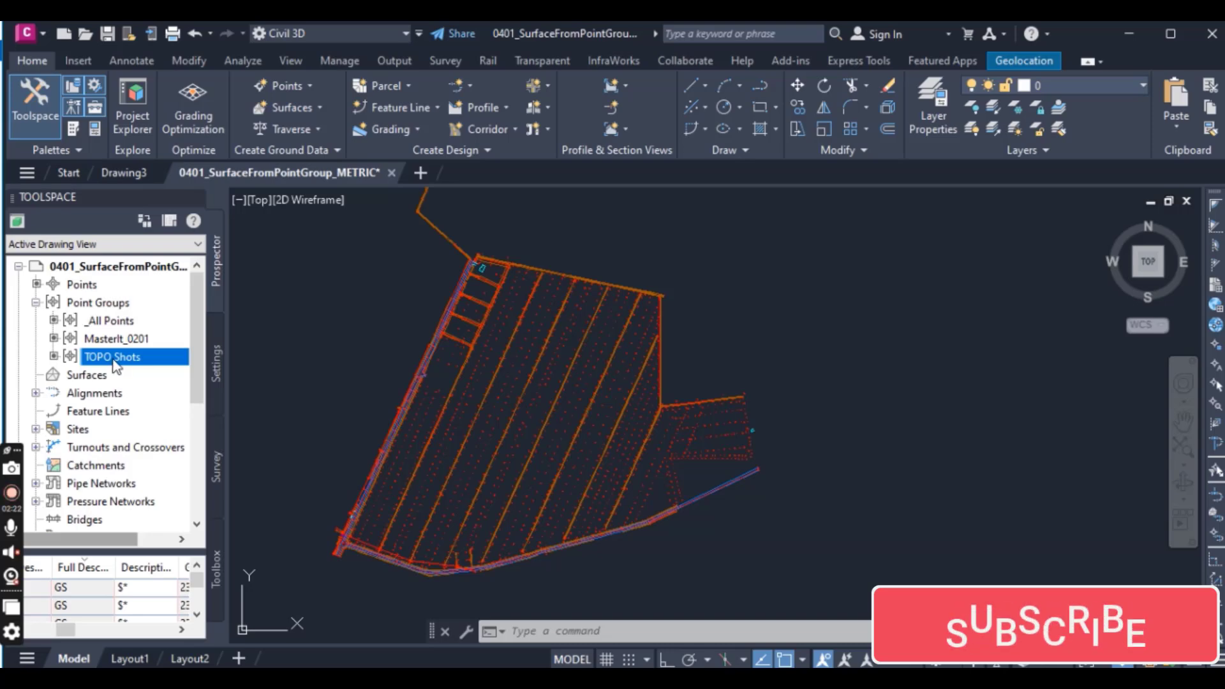
{"action": "mouse_move", "coordinate": [115, 365]}
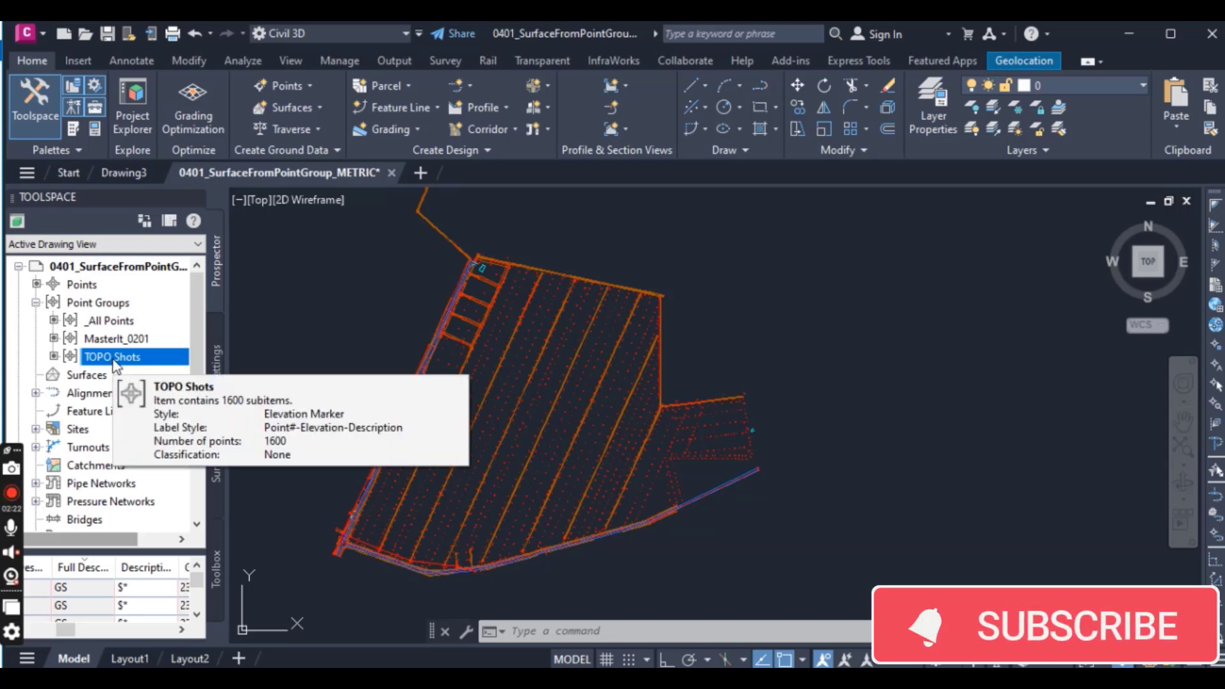
{"action": "left_click", "coordinate": [36, 303]}
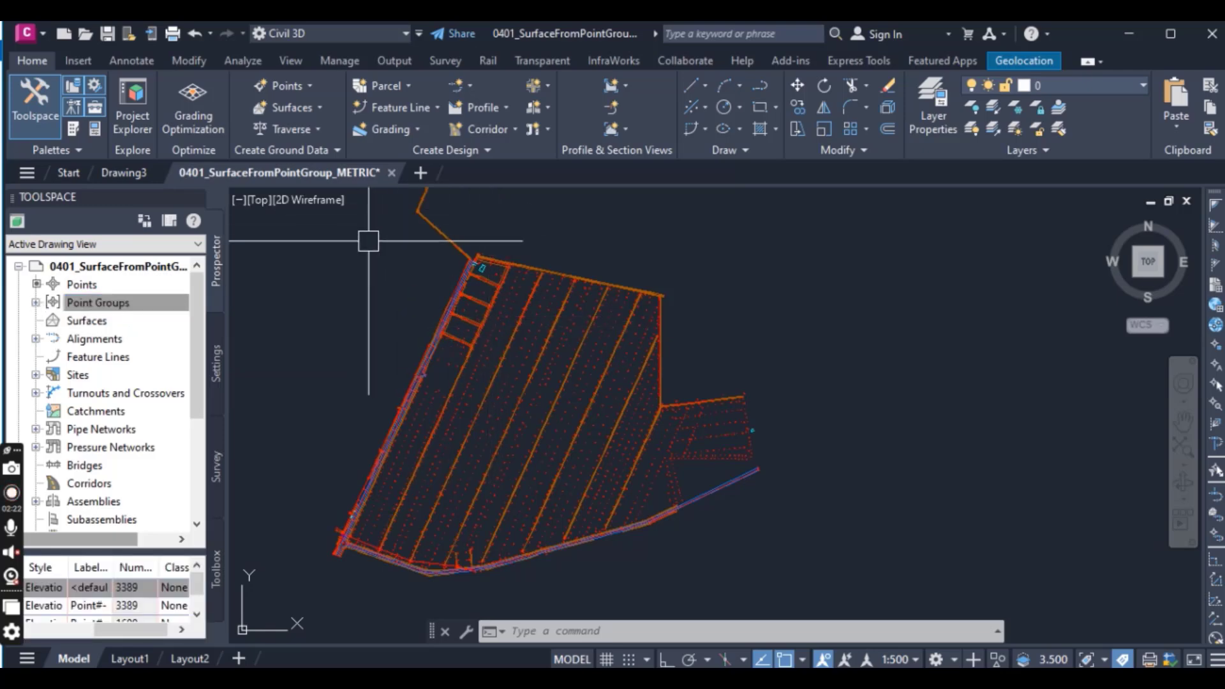
Step: Start a new TIN surface on layer C-TOPO and name it Existing Ground
{"action": "left_click", "coordinate": [305, 118]}
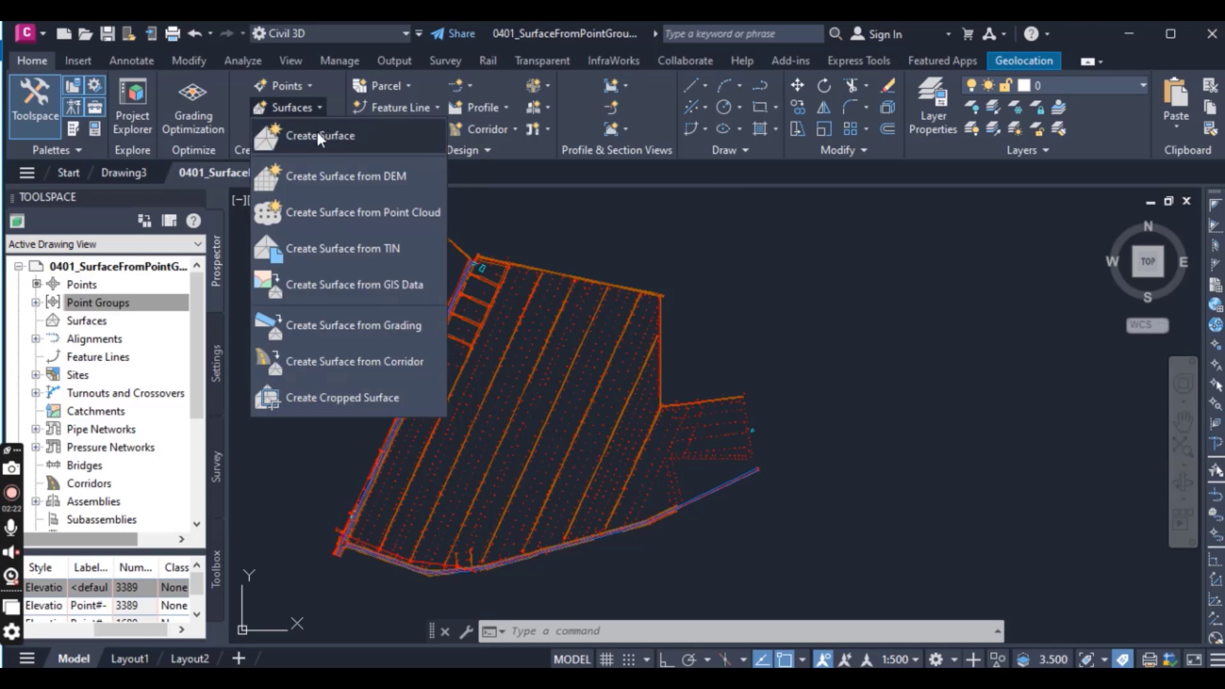
{"action": "left_click", "coordinate": [317, 131]}
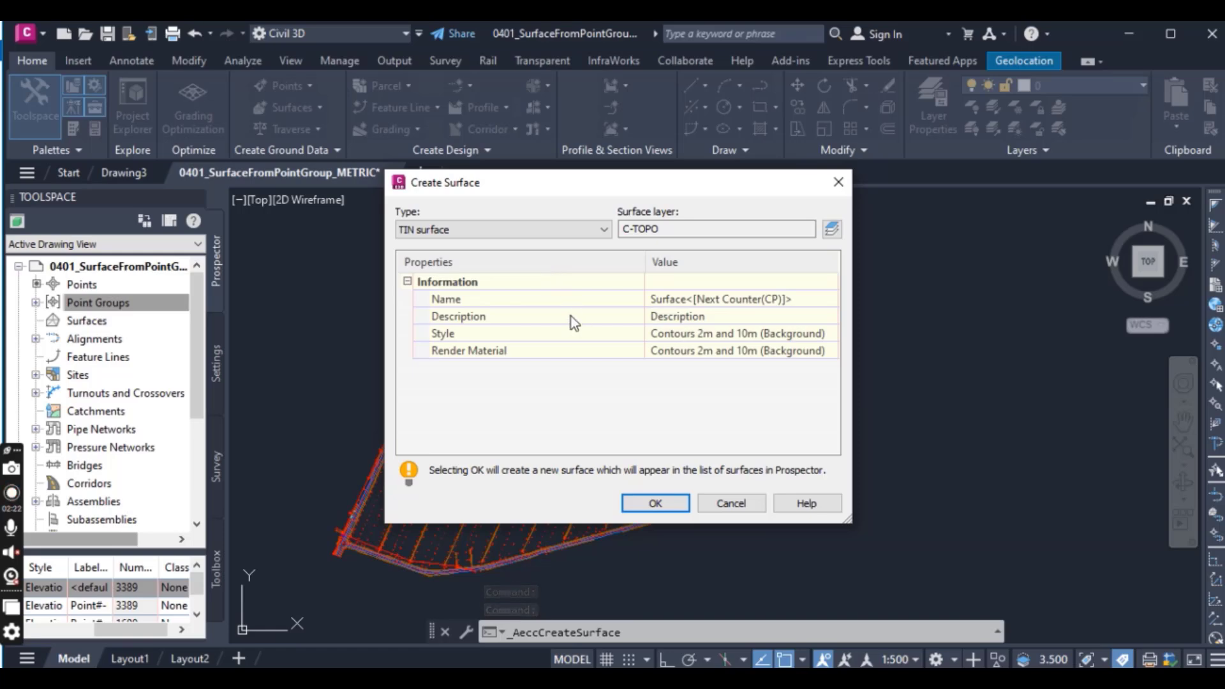
{"action": "left_click", "coordinate": [765, 300]}
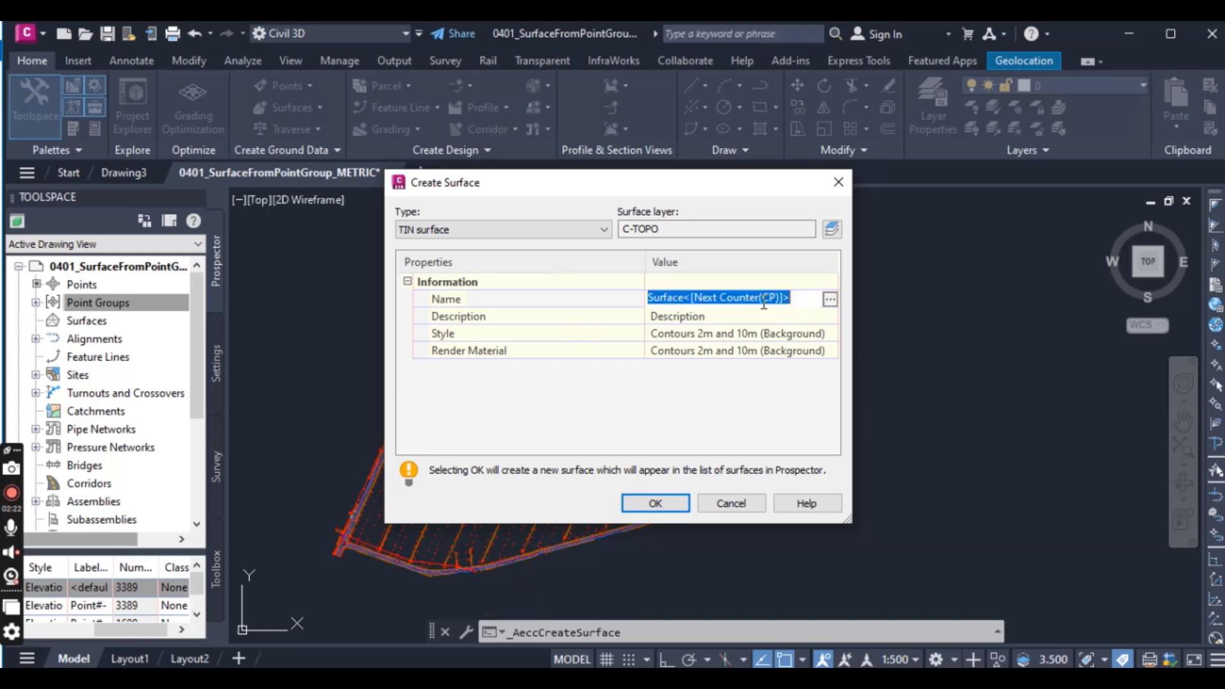
{"action": "type", "text": "Existing "}
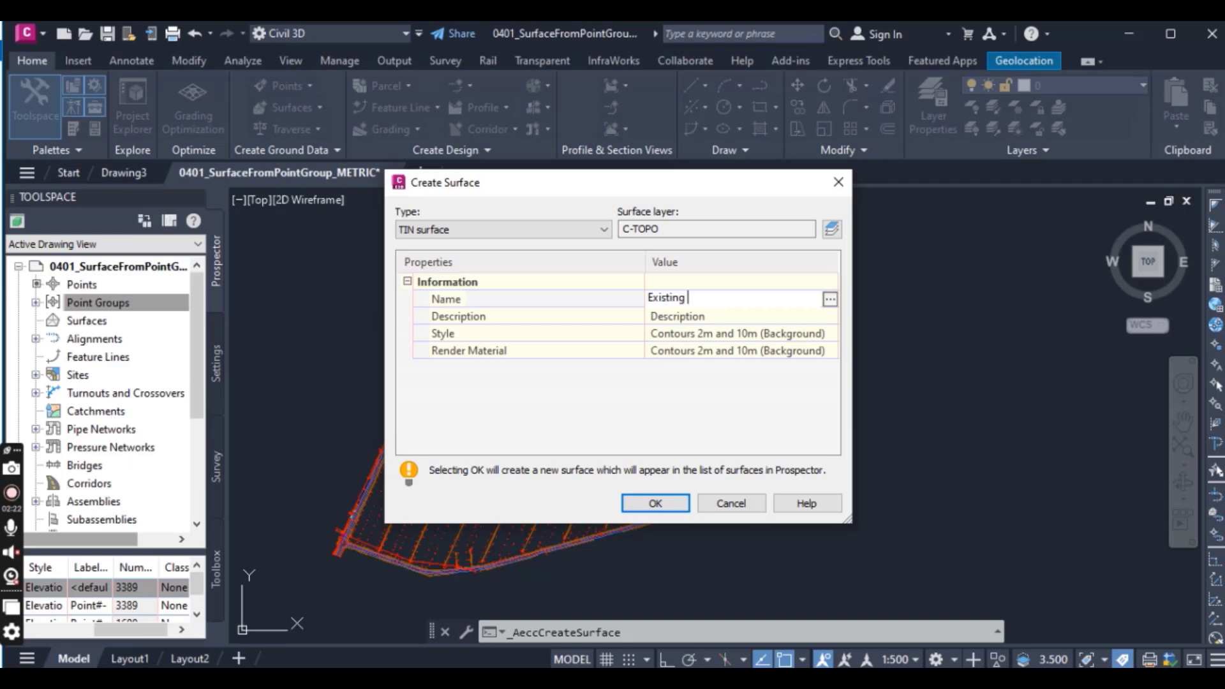
{"action": "type", "text": "Ground"}
{"action": "key", "text": "Return"}
Step: Assign the Contours 0.5m and 2.5m (Background) style to the new surface and create it
{"action": "left_click", "coordinate": [809, 334]}
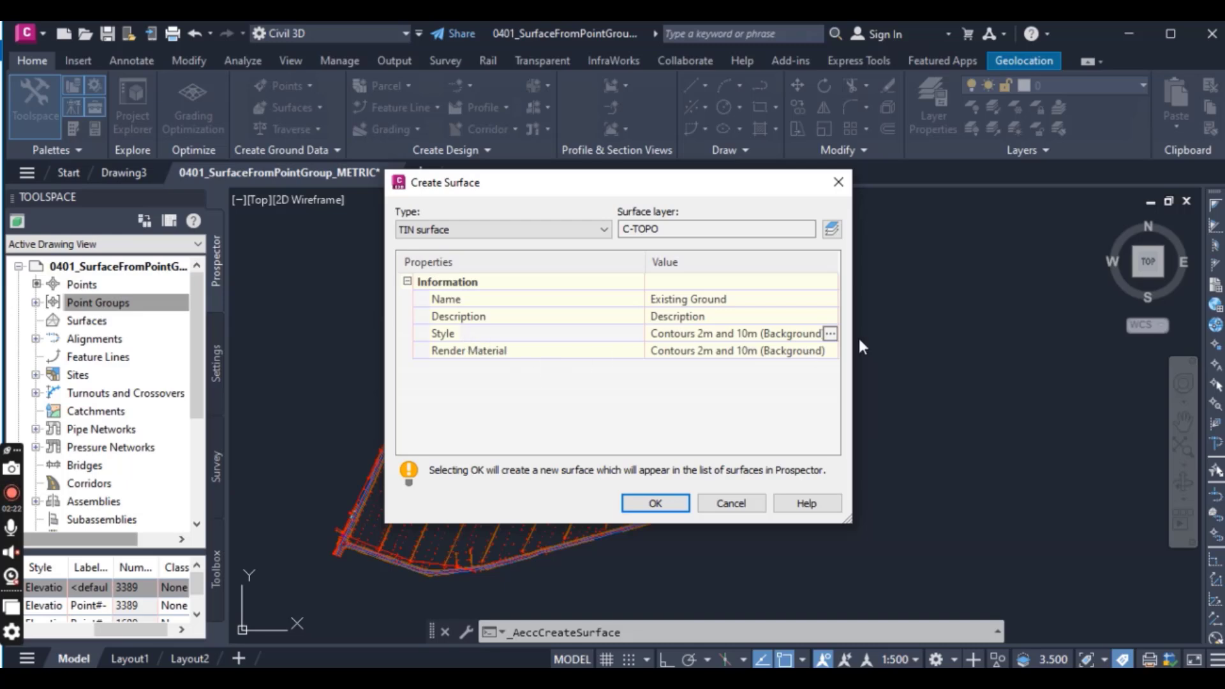
{"action": "left_click", "coordinate": [831, 334]}
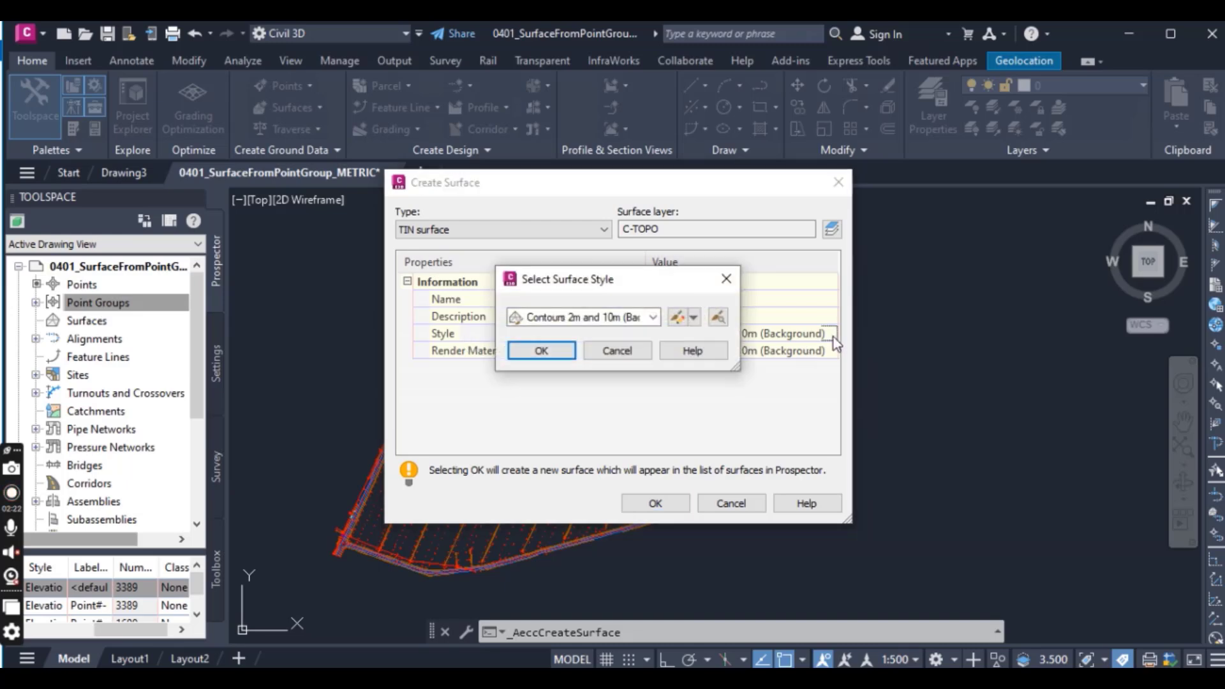
{"action": "left_click", "coordinate": [653, 317]}
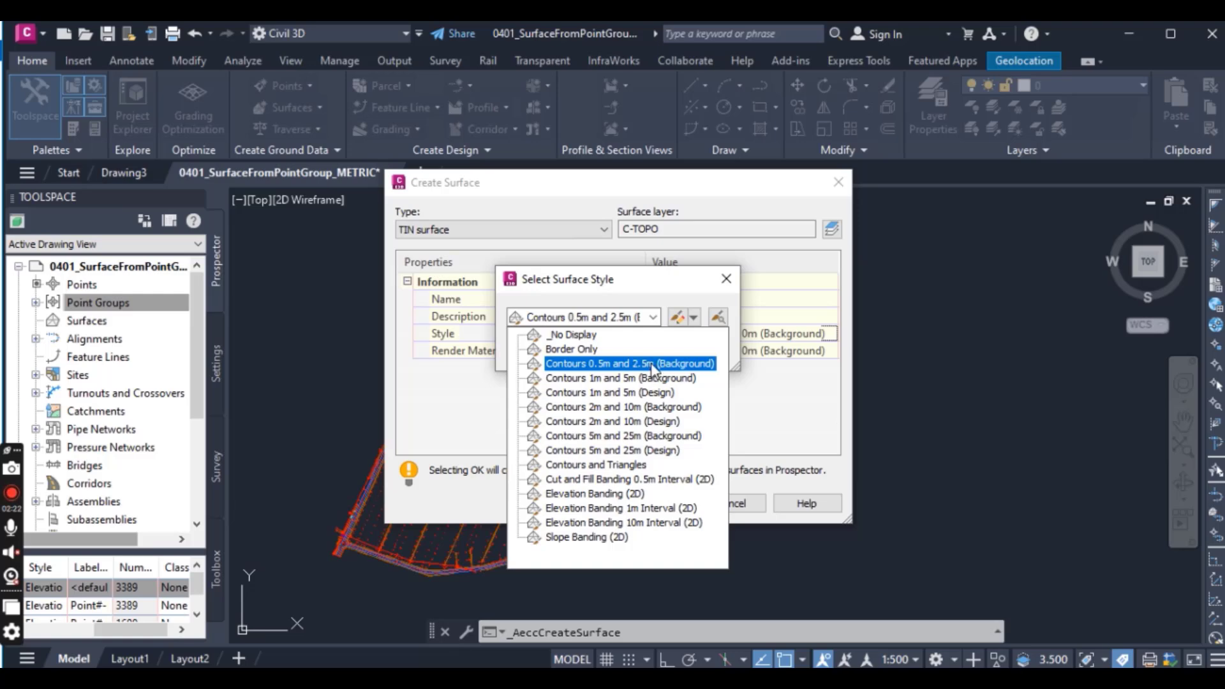
{"action": "left_click", "coordinate": [617, 365]}
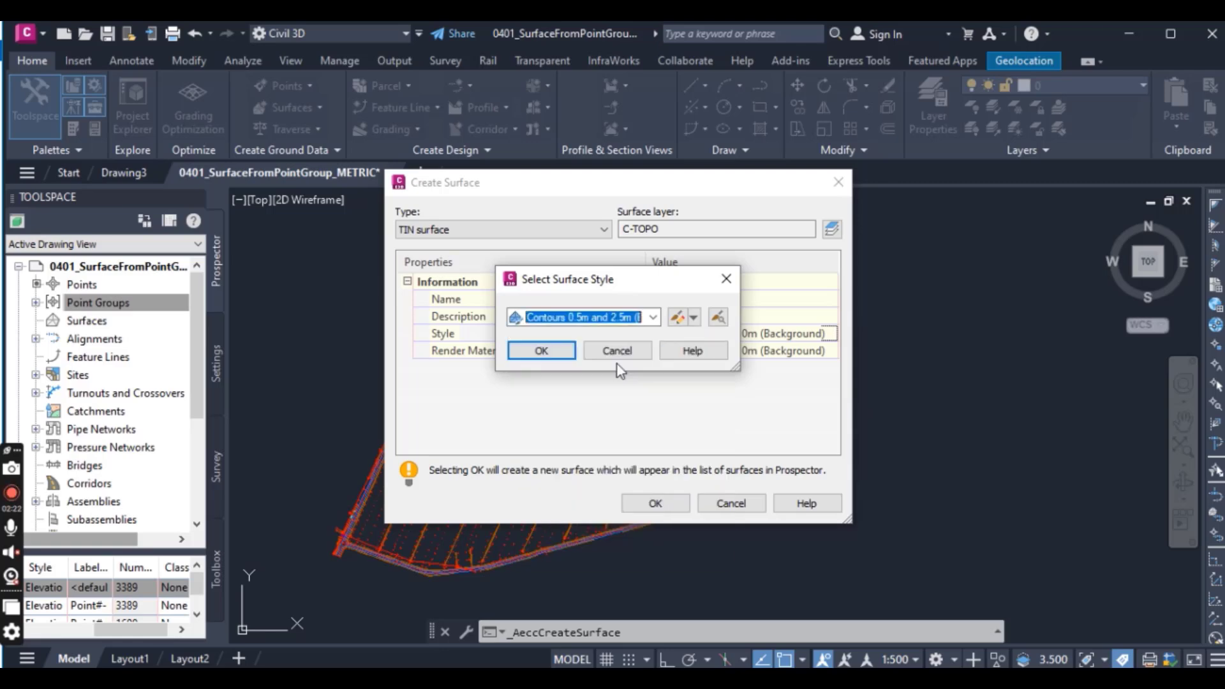
{"action": "left_click", "coordinate": [546, 350]}
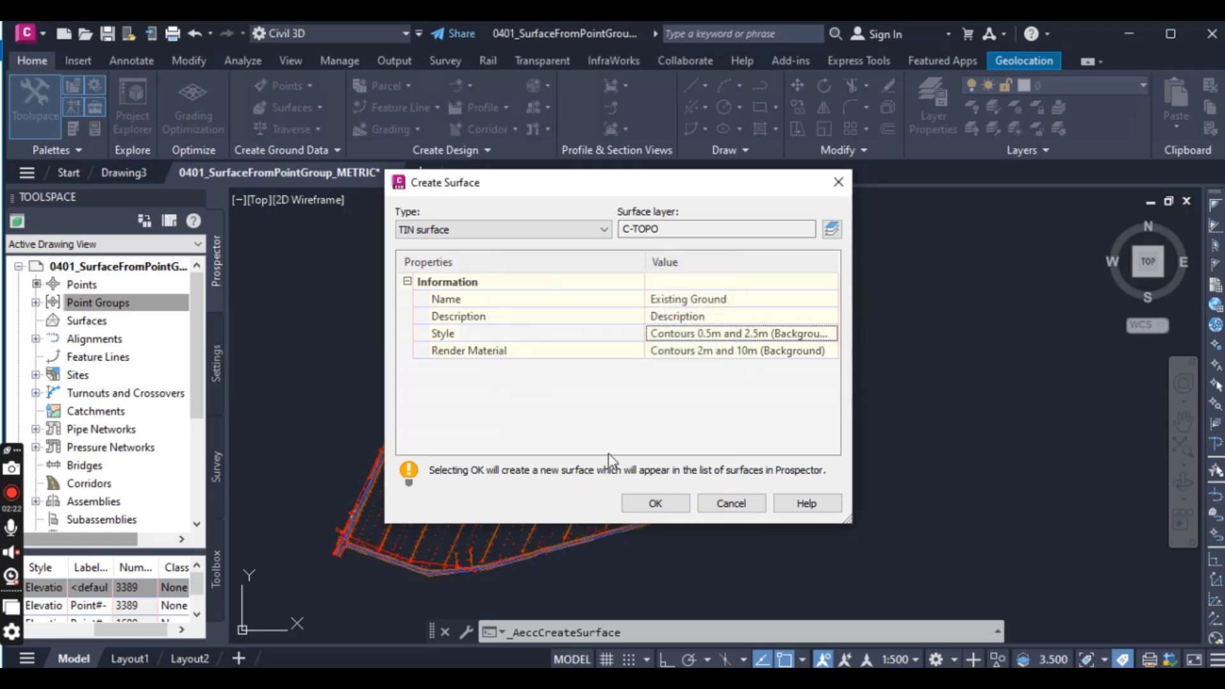
{"action": "left_click", "coordinate": [667, 504]}
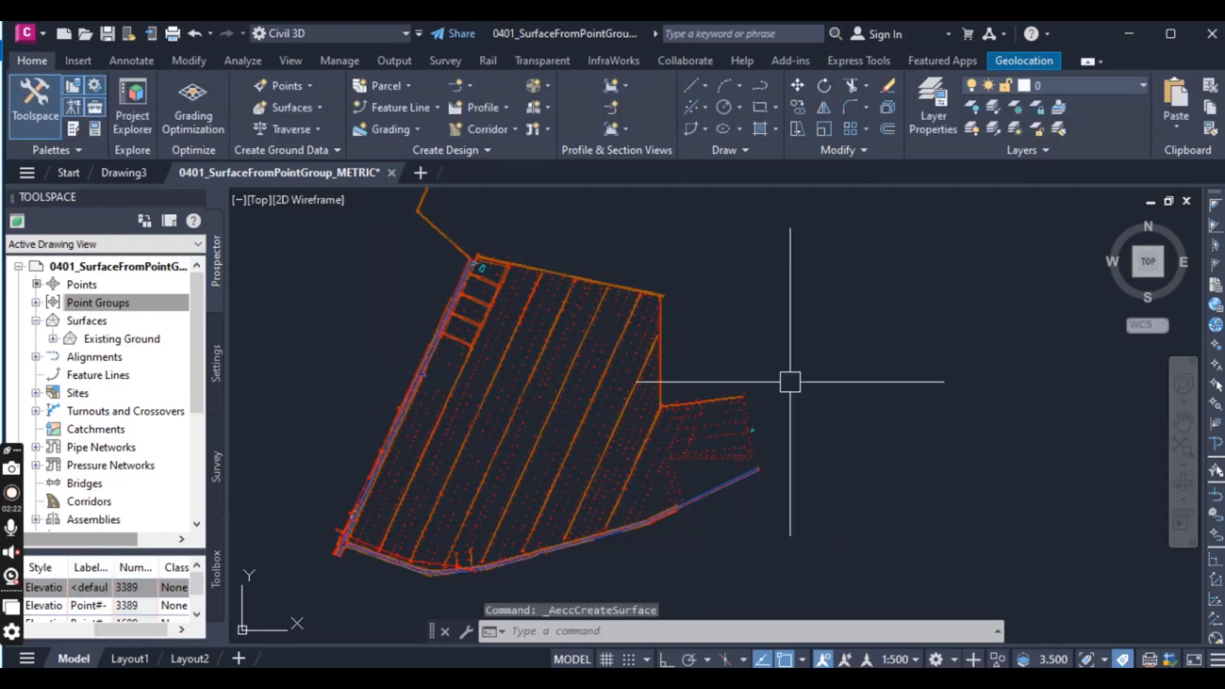
Step: Check the Surfaces collection for the Existing Ground surface
{"action": "scroll", "coordinate": [881, 372], "scroll_direction": "down", "scroll_amount": 2}
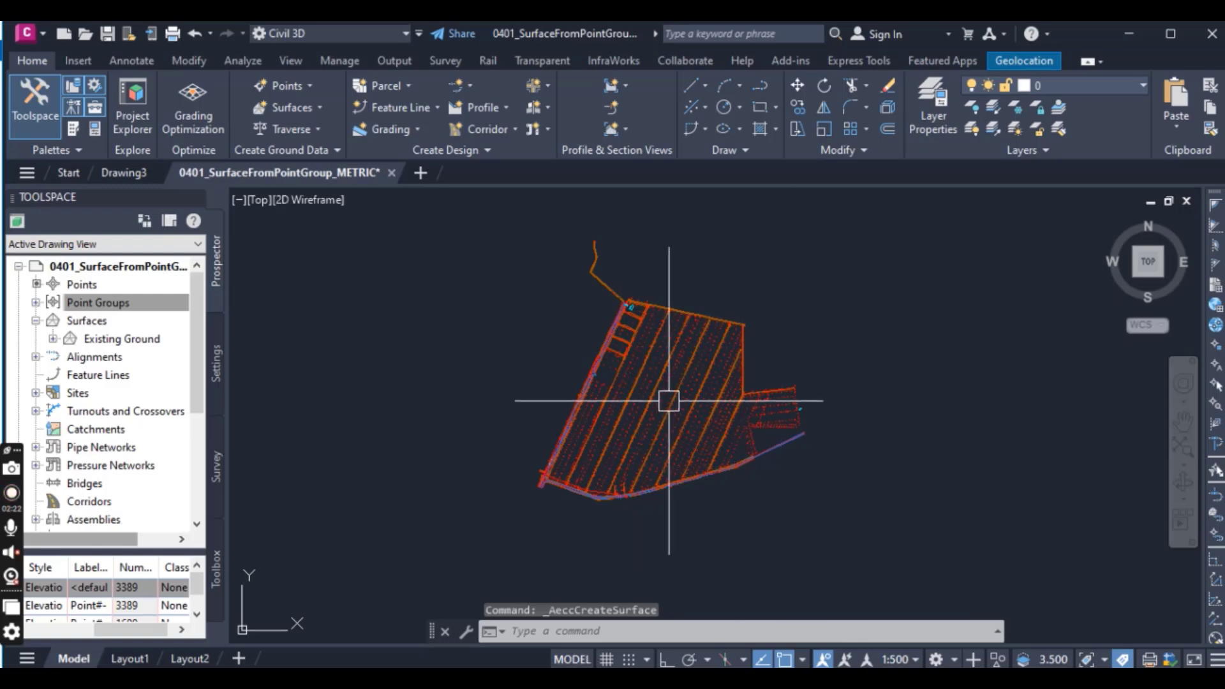
{"action": "left_click", "coordinate": [36, 321]}
{"action": "left_click", "coordinate": [36, 321]}
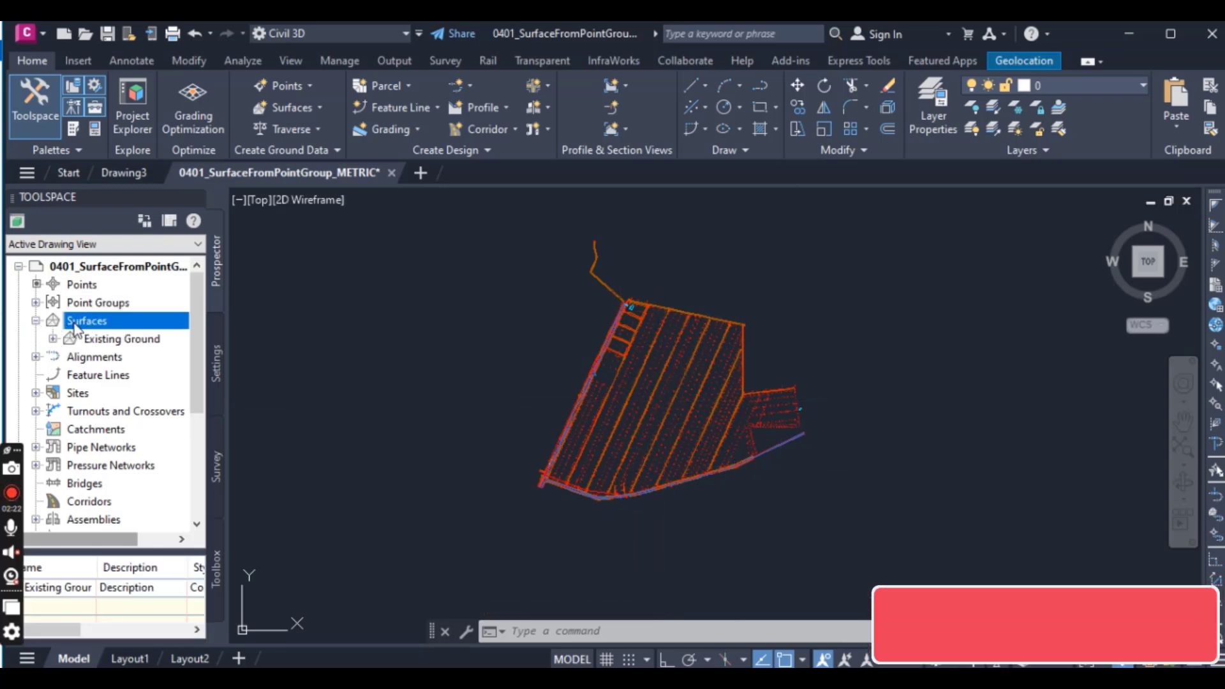
{"action": "left_click", "coordinate": [107, 342]}
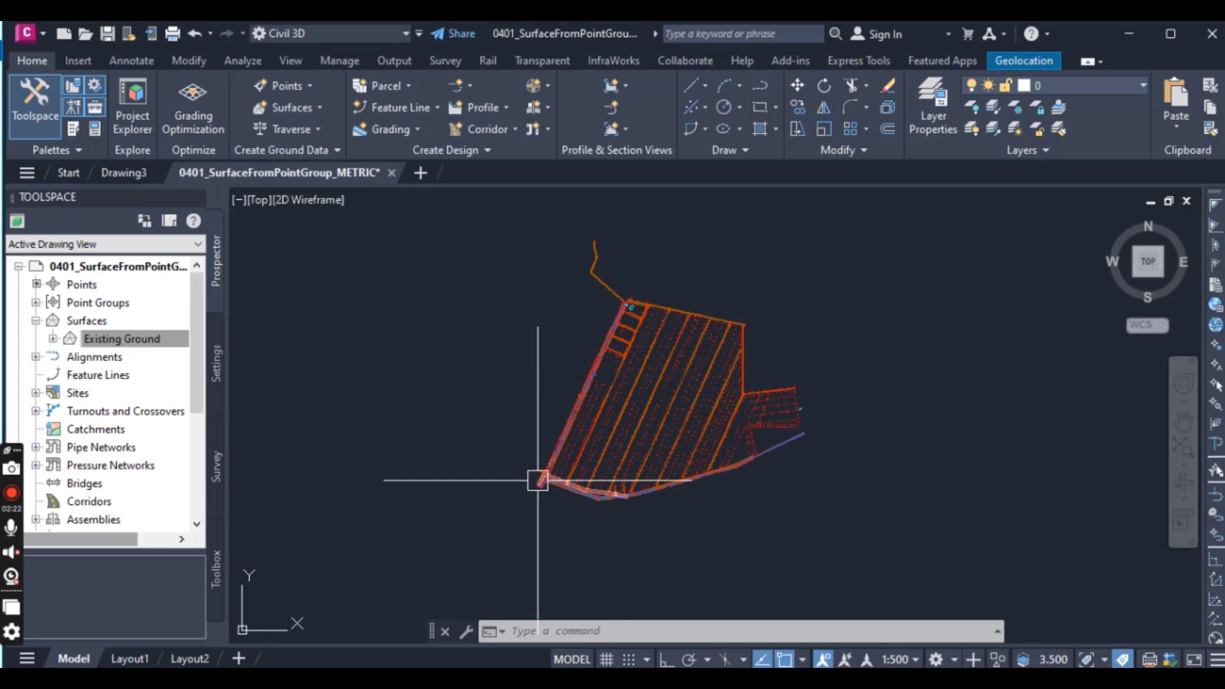
{"action": "left_click", "coordinate": [36, 320]}
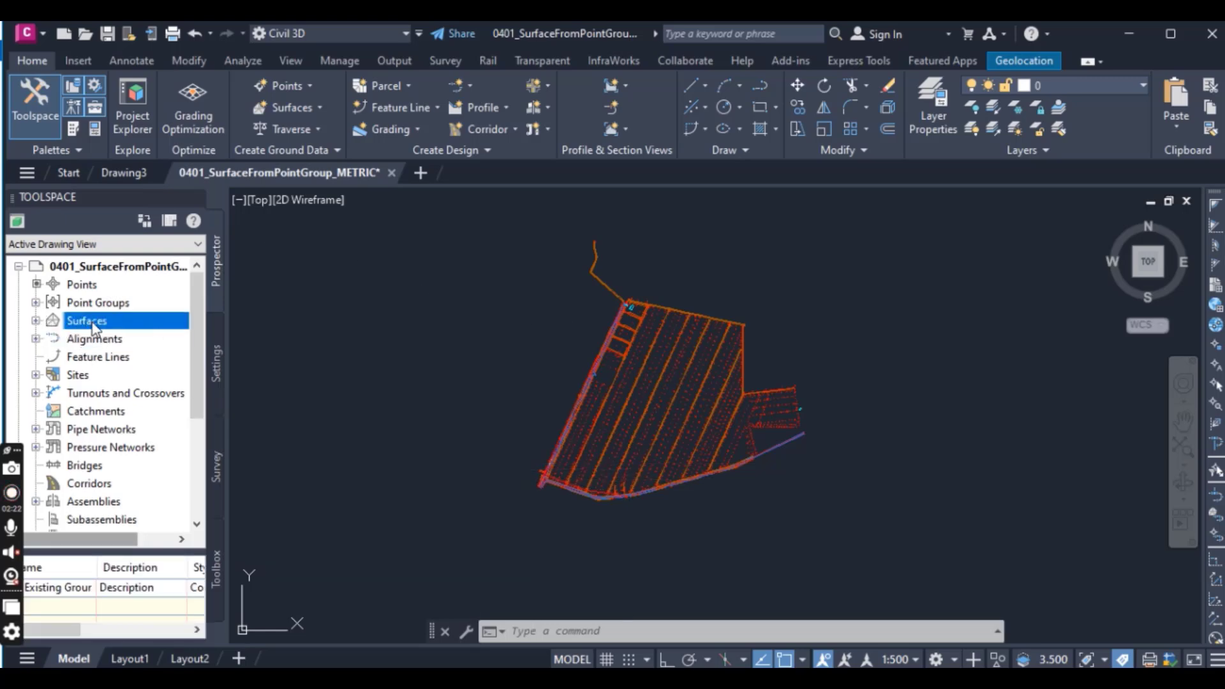
{"action": "left_click", "coordinate": [34, 321]}
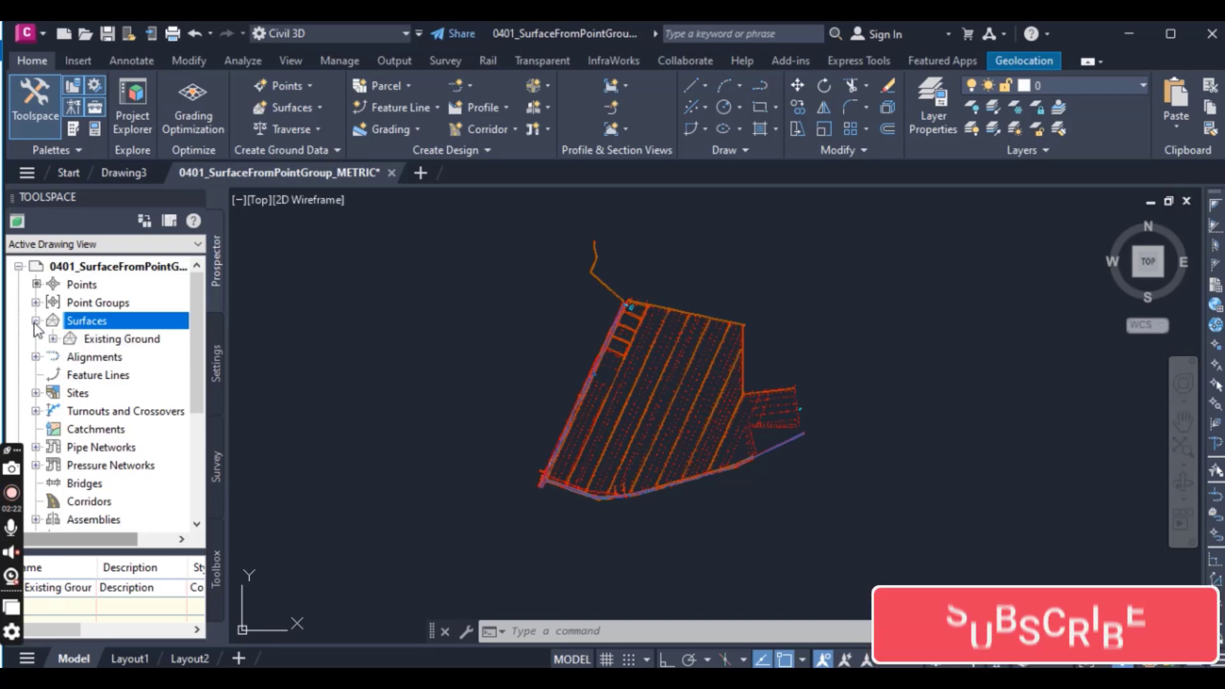
Step: Expand the Existing Ground surface's definition and select its Point Groups entry
{"action": "left_click", "coordinate": [122, 338]}
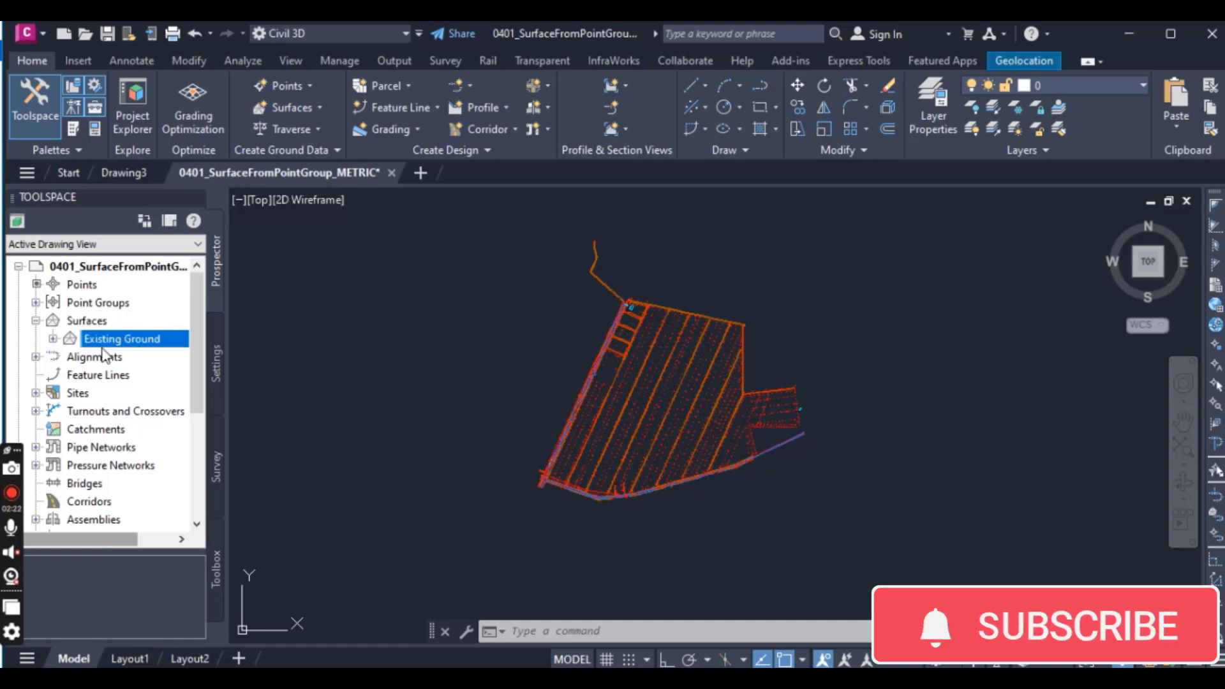
{"action": "left_click", "coordinate": [53, 338]}
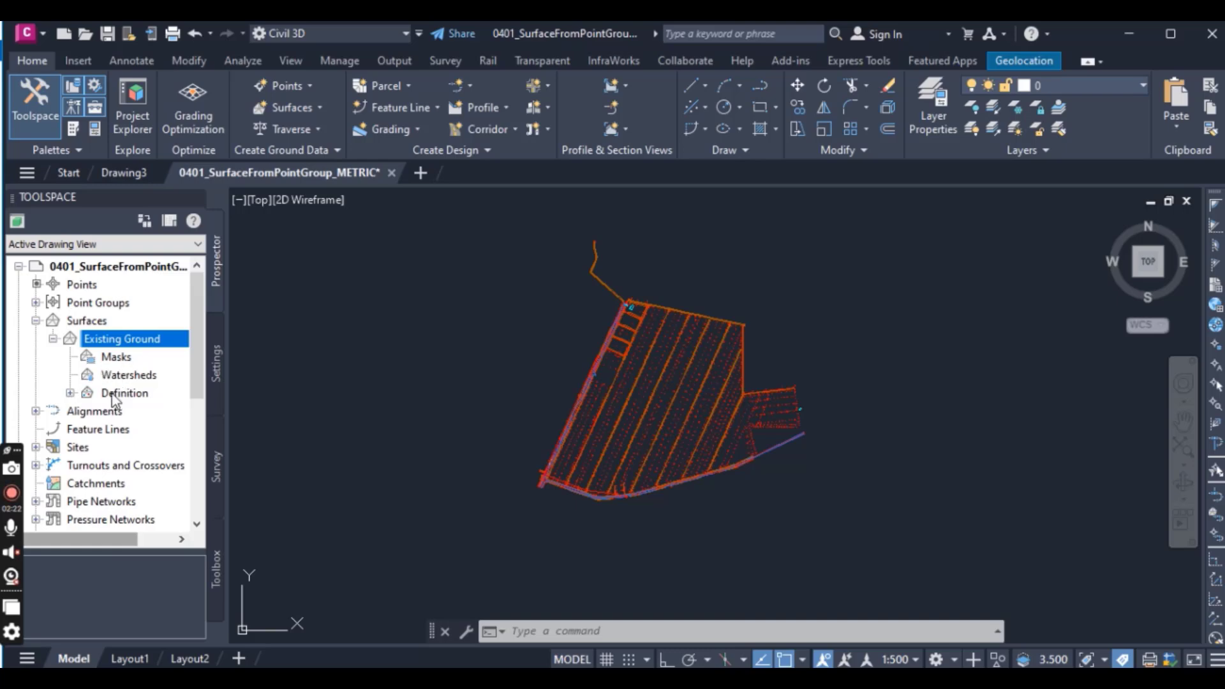
{"action": "left_click", "coordinate": [70, 393]}
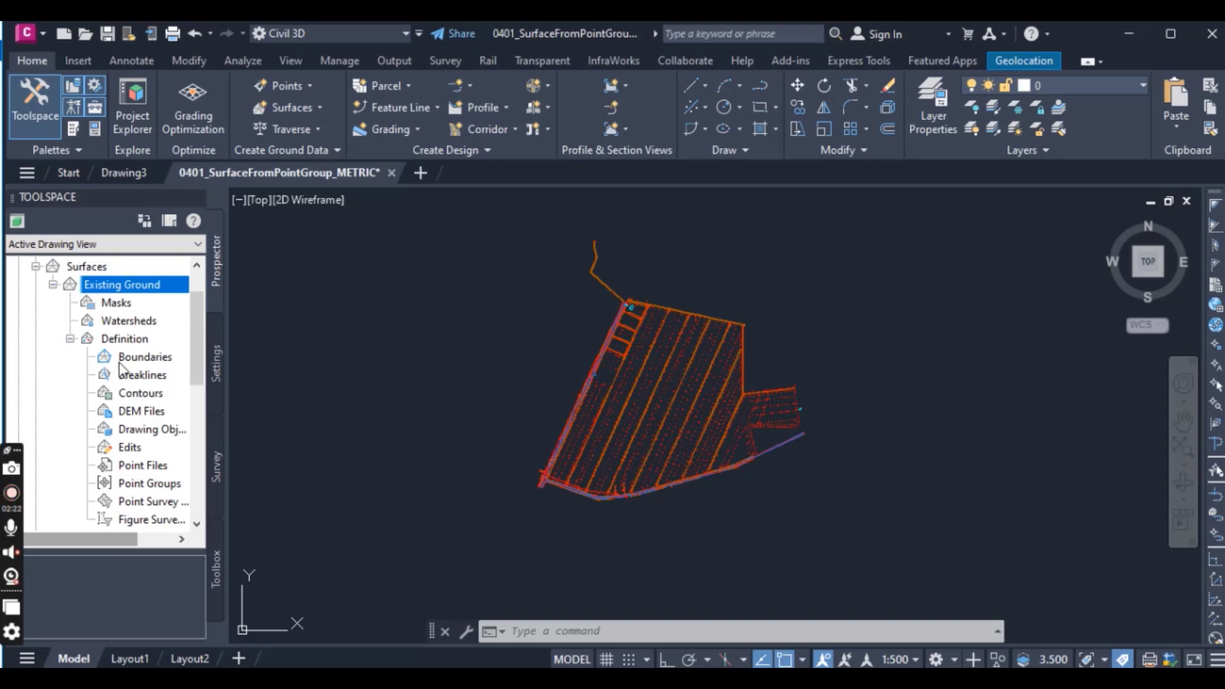
{"action": "scroll", "coordinate": [122, 381], "scroll_direction": "down", "scroll_amount": 1}
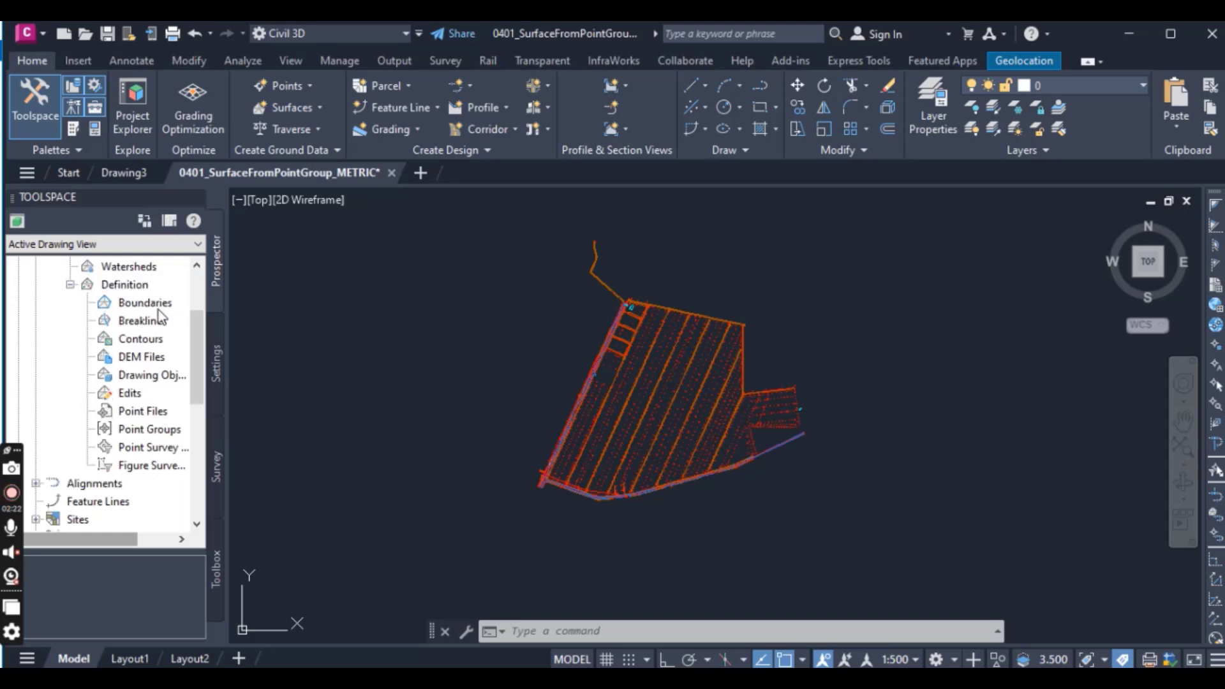
{"action": "left_click", "coordinate": [152, 304]}
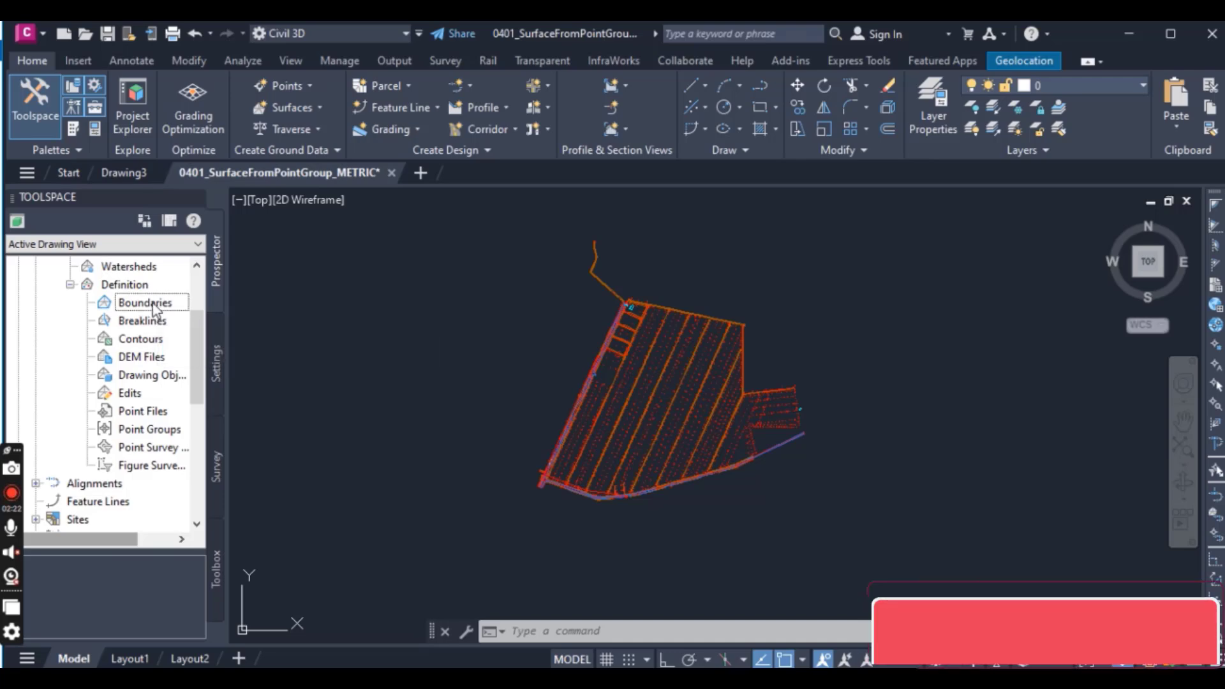
{"action": "left_click", "coordinate": [152, 324]}
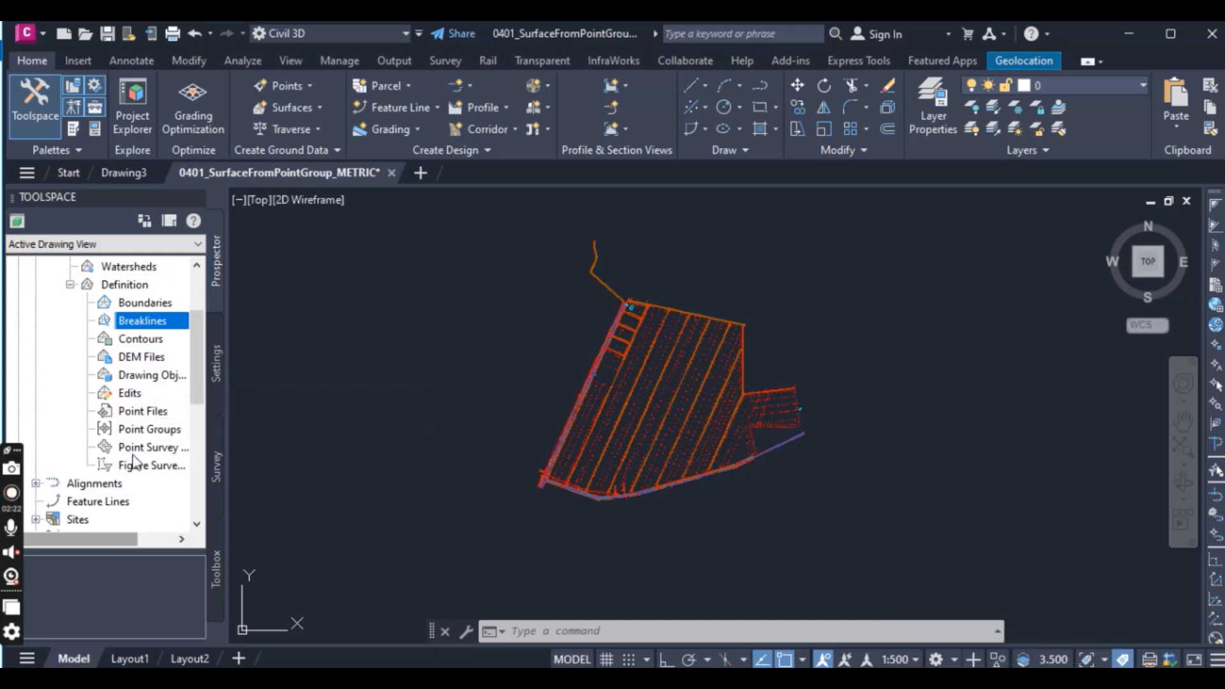
{"action": "left_click", "coordinate": [143, 430]}
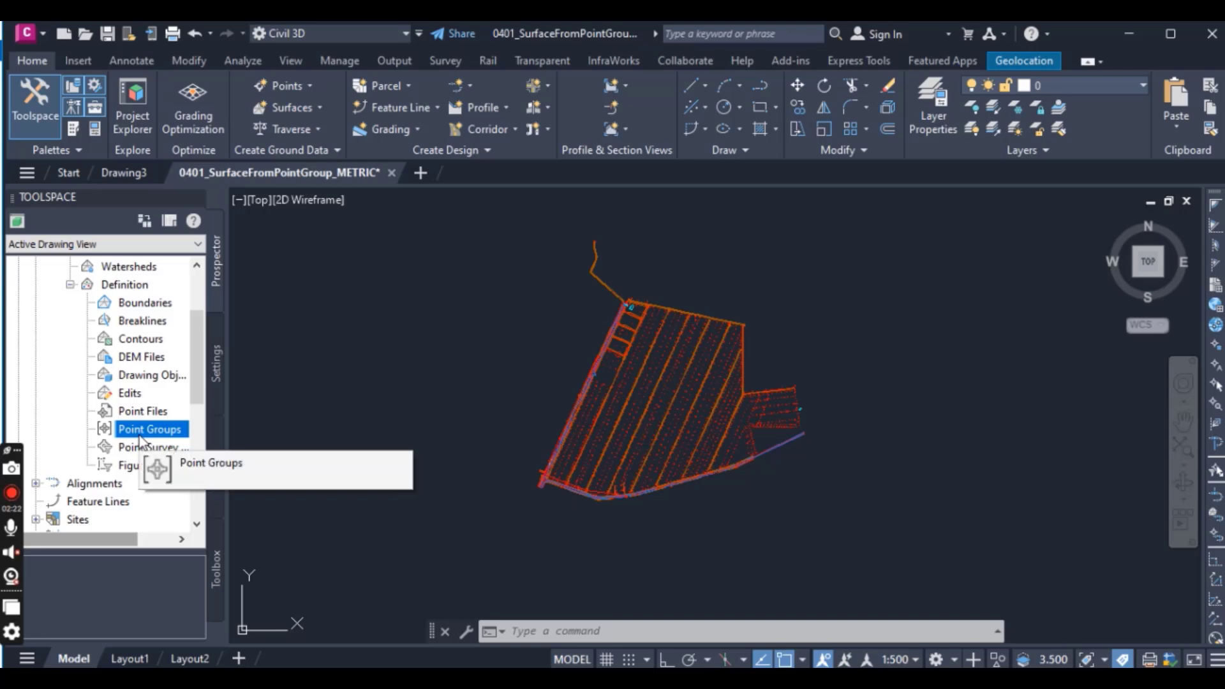
Step: Add the TOPO Shots point group to the Existing Ground surface definition
{"action": "scroll", "coordinate": [139, 412], "scroll_direction": "down", "scroll_amount": 2}
{"action": "scroll", "coordinate": [143, 396], "scroll_direction": "up", "scroll_amount": 1}
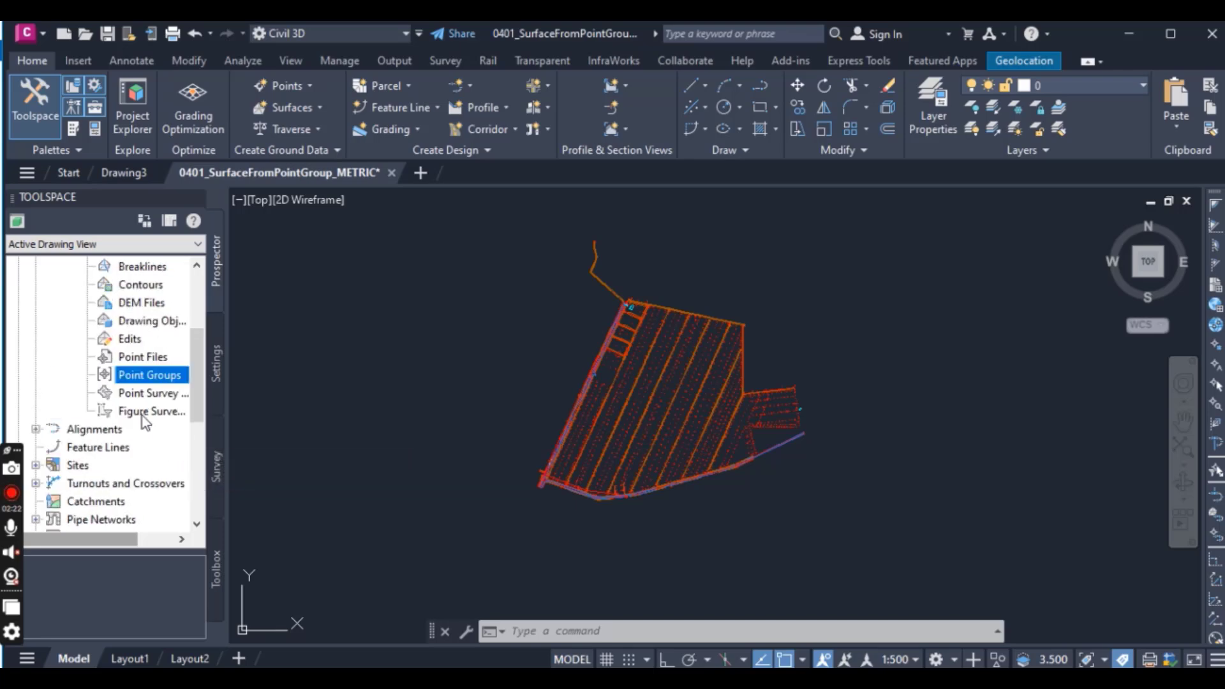
{"action": "right_click", "coordinate": [142, 376]}
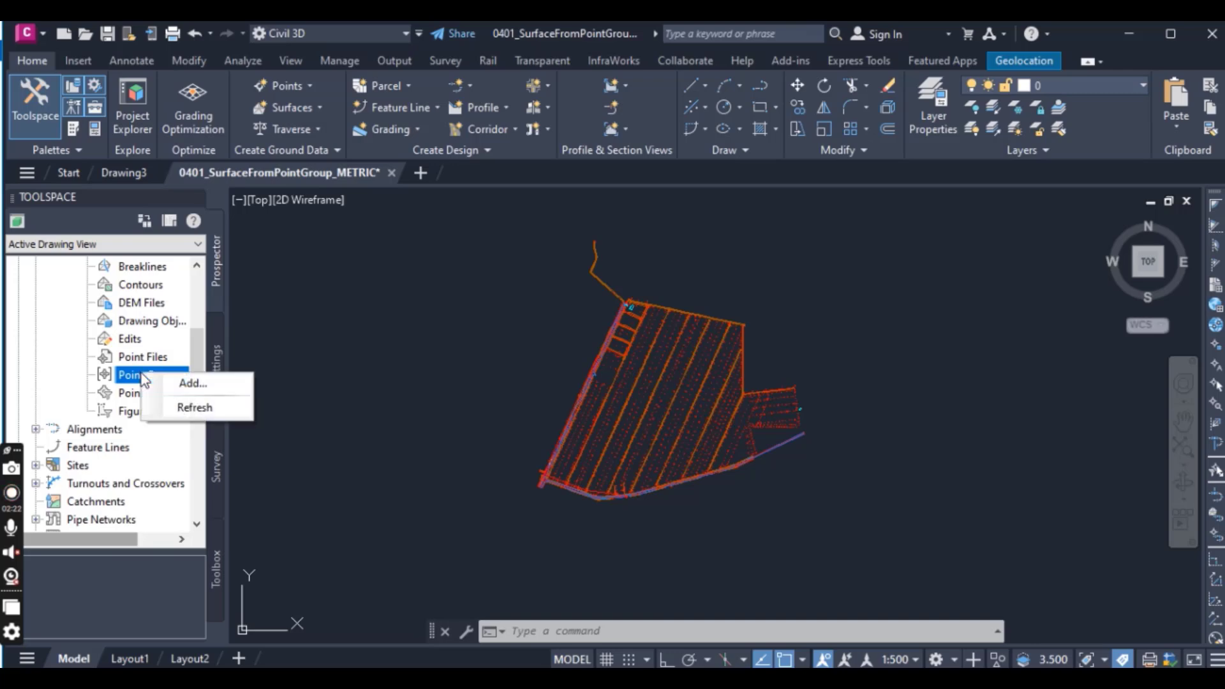
{"action": "left_click", "coordinate": [184, 382]}
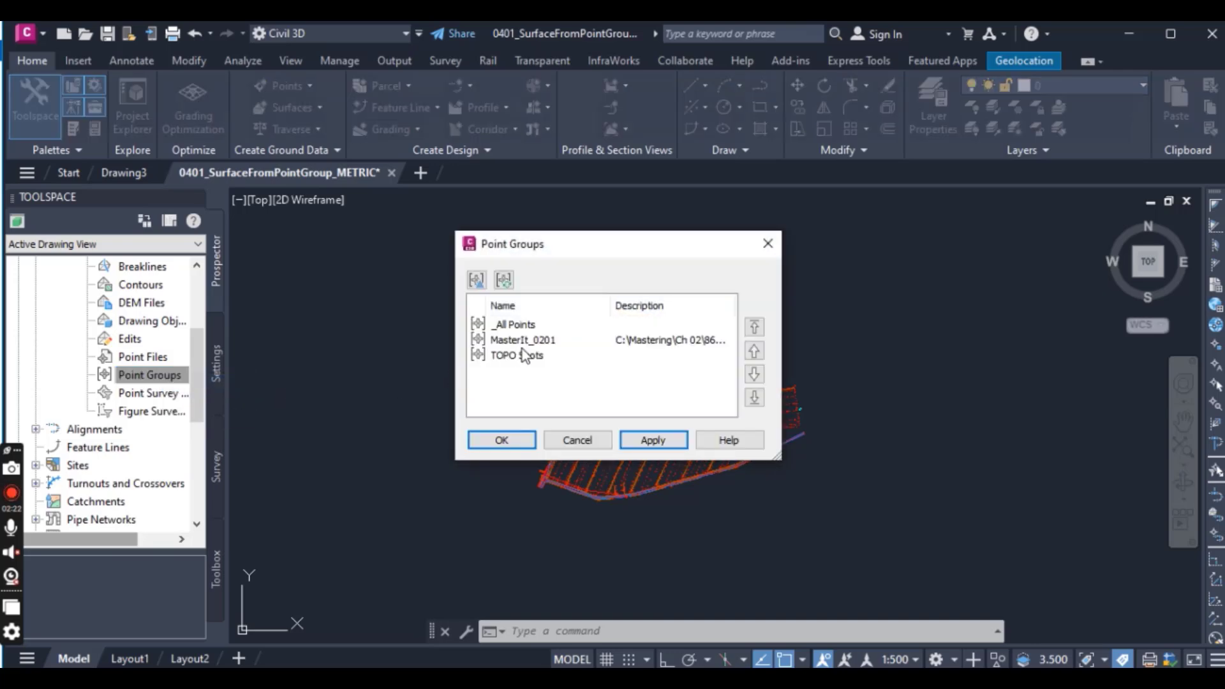
{"action": "left_click", "coordinate": [522, 352]}
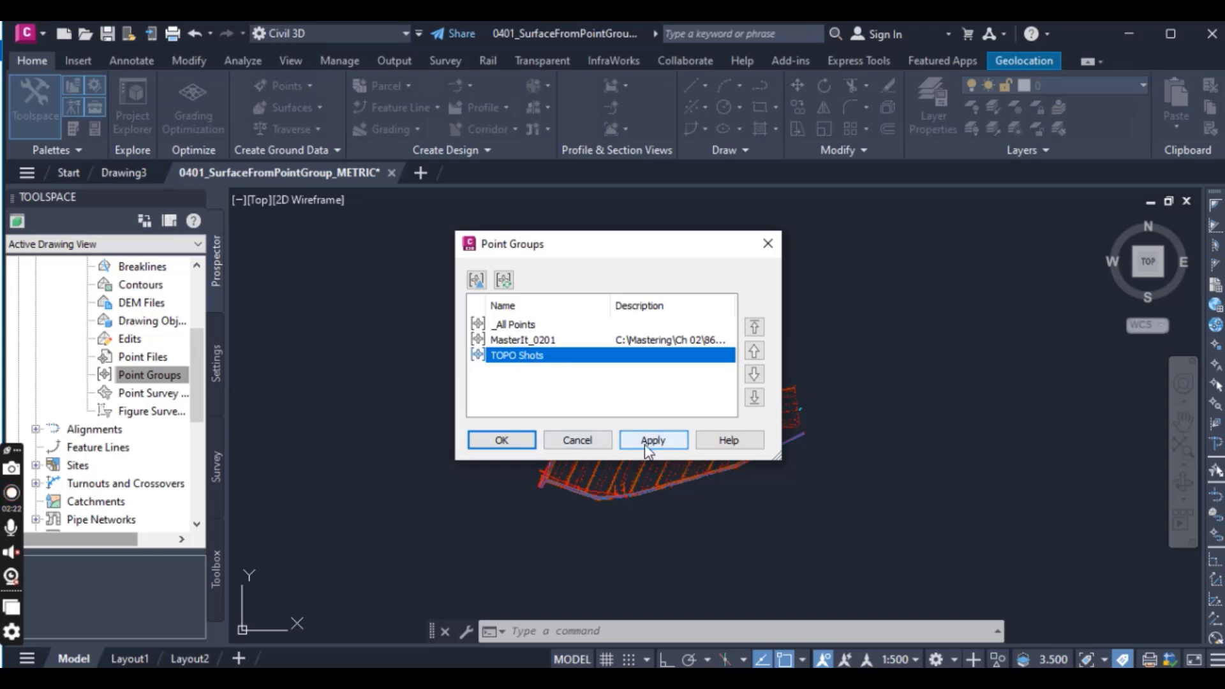
{"action": "left_click", "coordinate": [502, 441]}
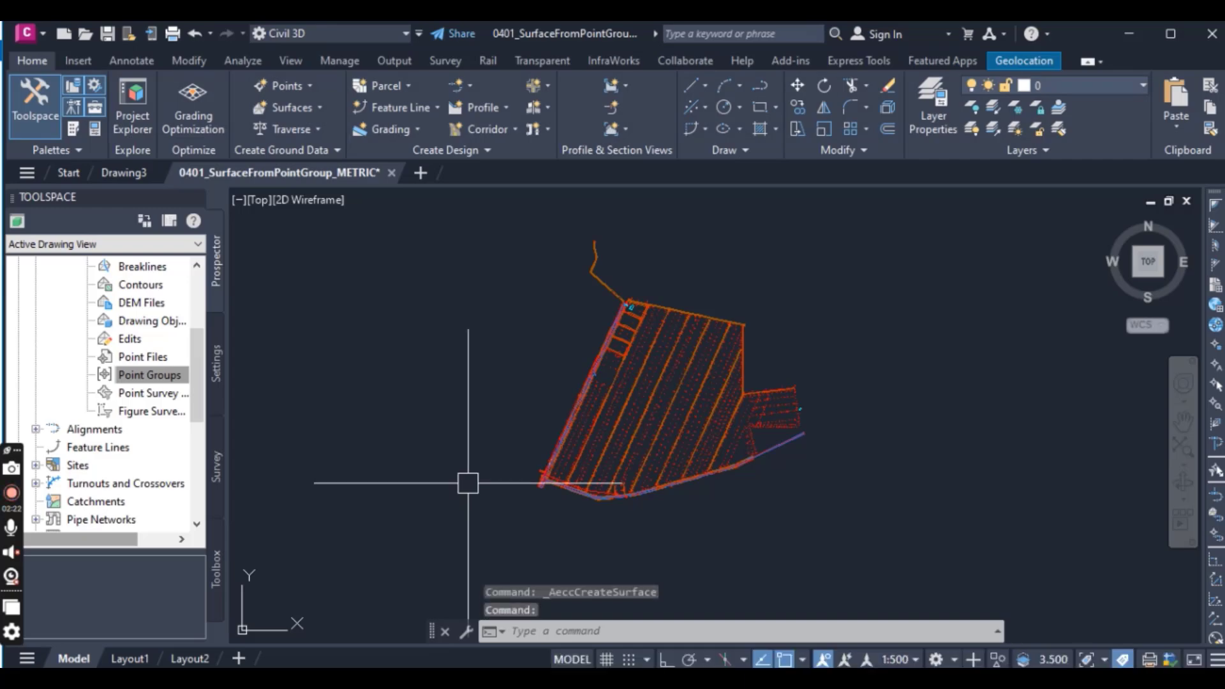
Step: Examine the contours and outer border of the Existing Ground surface, and select the surface in the drawing
{"action": "scroll", "coordinate": [766, 460], "scroll_direction": "up", "scroll_amount": 2}
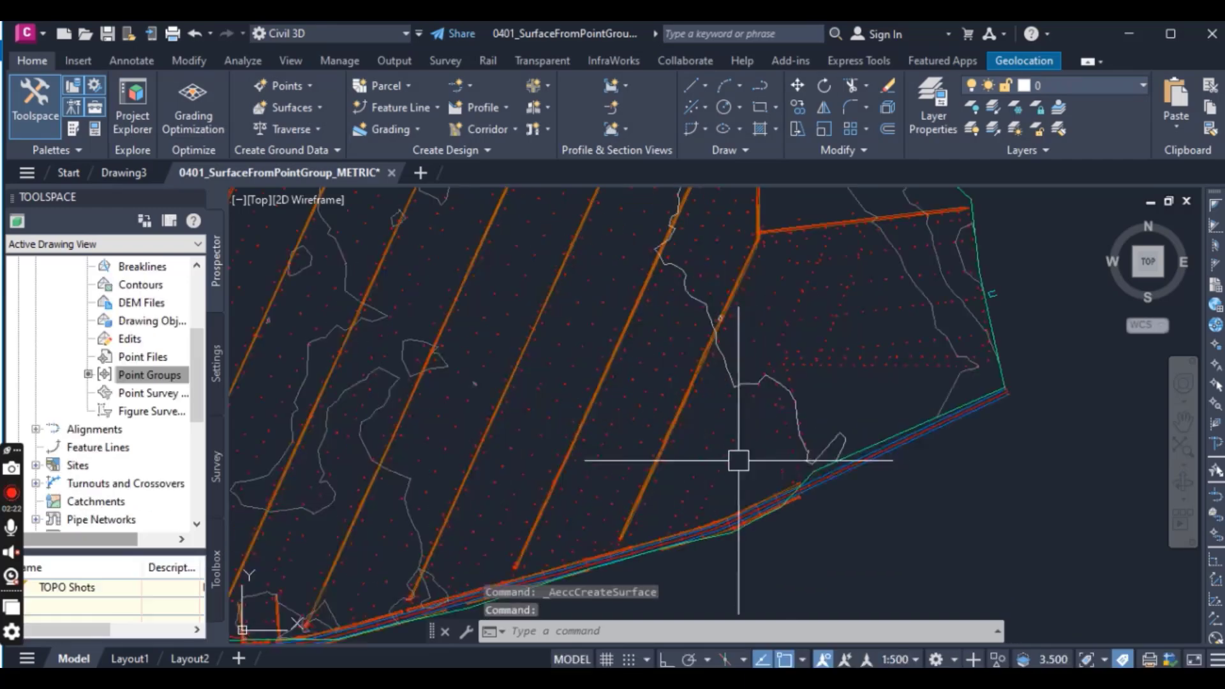
{"action": "scroll", "coordinate": [738, 462], "scroll_direction": "down", "scroll_amount": 3}
{"action": "scroll", "coordinate": [656, 470], "scroll_direction": "down", "scroll_amount": 3}
{"action": "scroll", "coordinate": [674, 465], "scroll_direction": "up", "scroll_amount": 5}
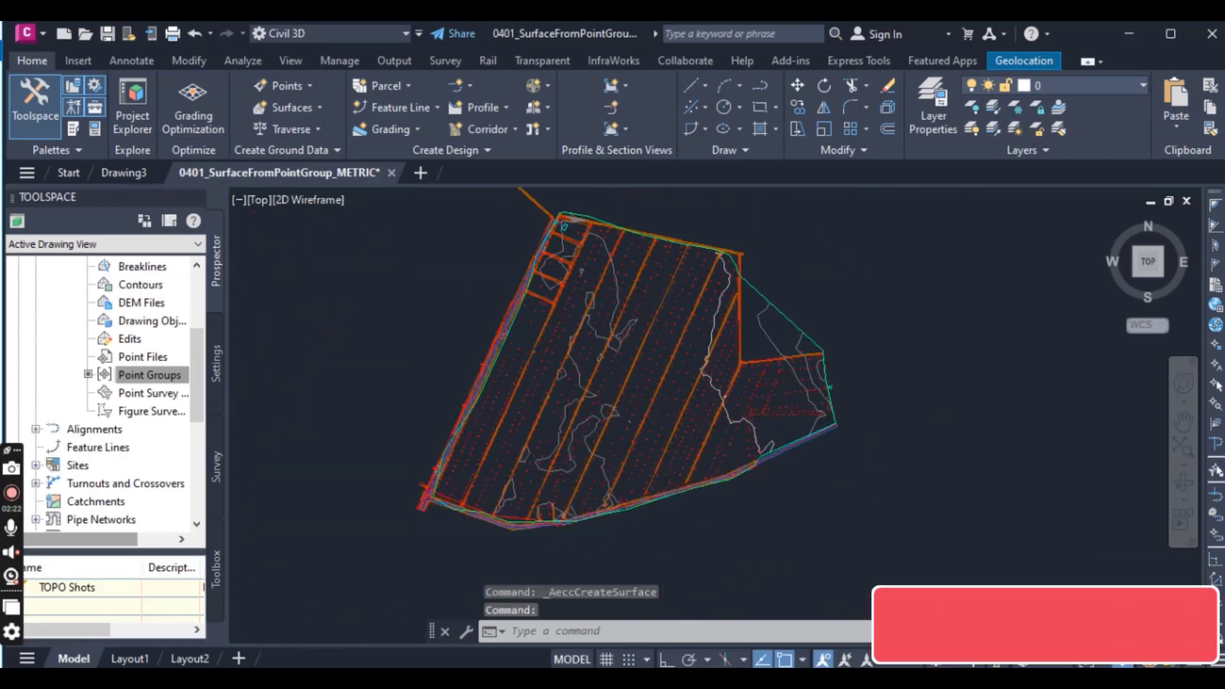
{"action": "scroll", "coordinate": [810, 471], "scroll_direction": "down", "scroll_amount": 3}
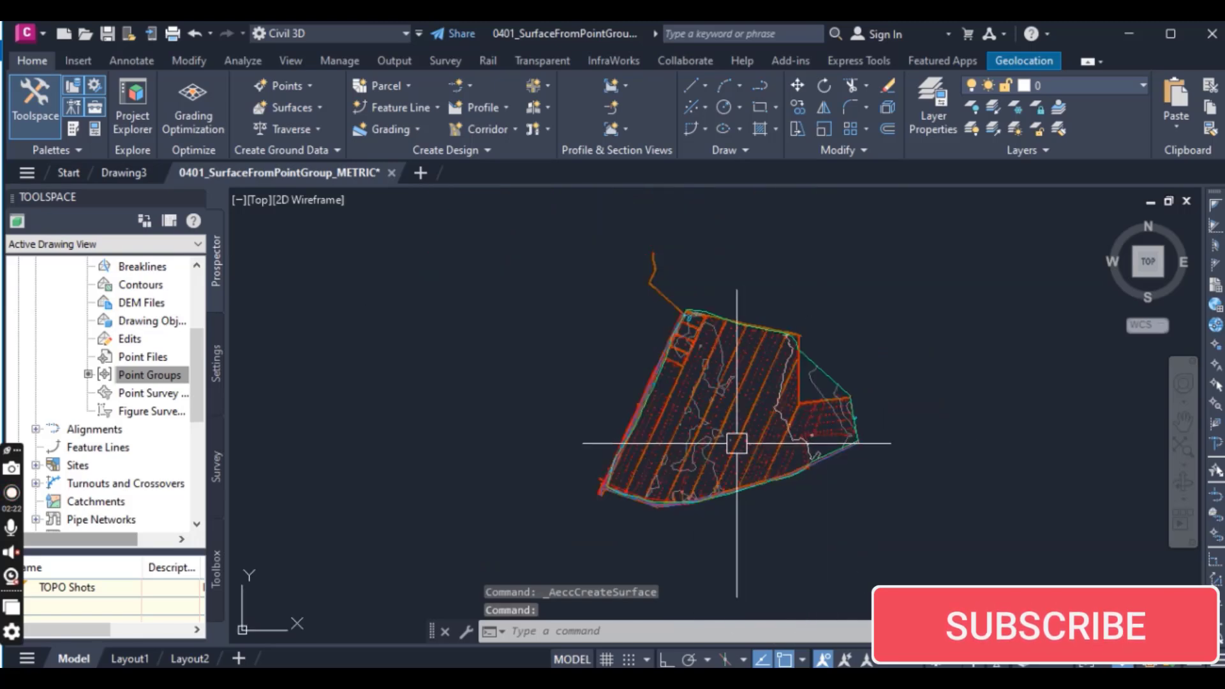
{"action": "scroll", "coordinate": [715, 447], "scroll_direction": "up", "scroll_amount": 4}
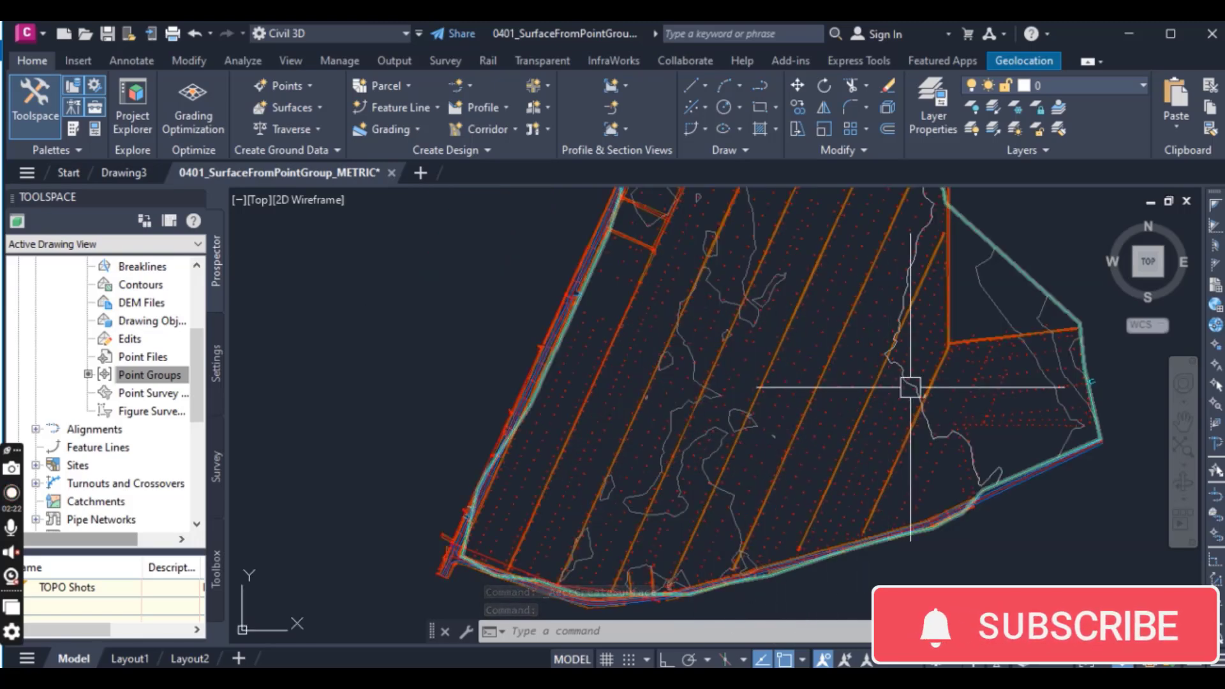
{"action": "middle_click_drag", "start_coordinate": [919, 381], "coordinate": [818, 396]}
{"action": "scroll", "coordinate": [892, 312], "scroll_direction": "down", "scroll_amount": 2}
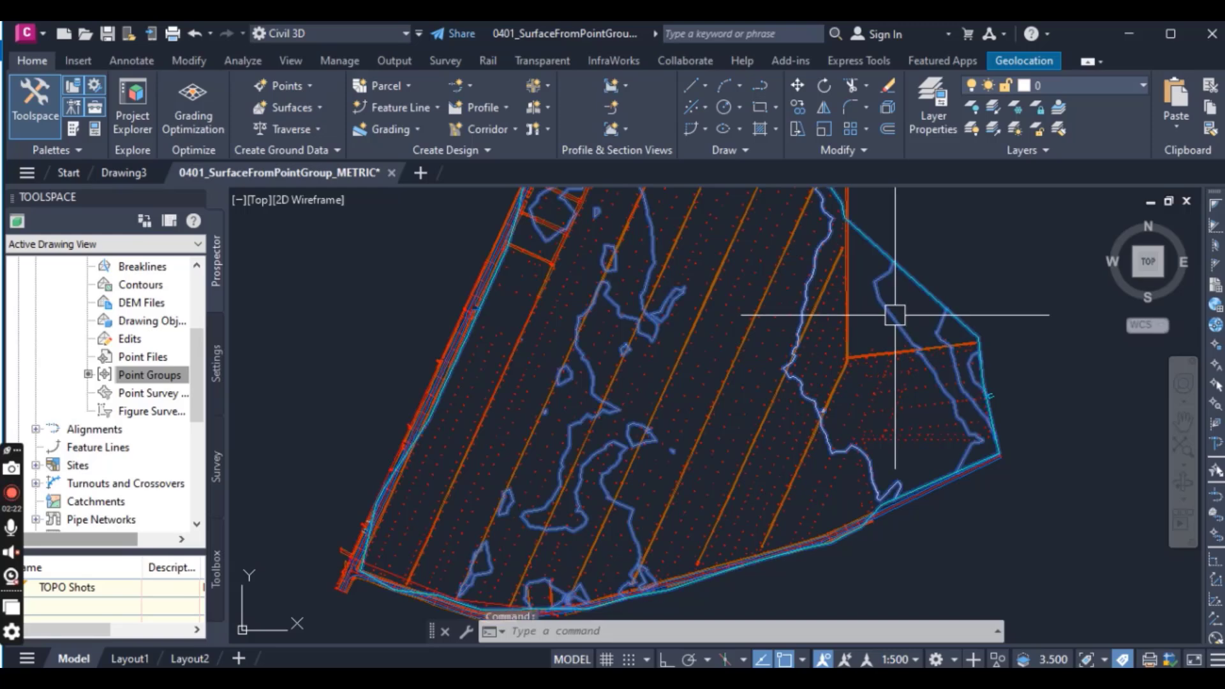
{"action": "left_click", "coordinate": [822, 316]}
{"action": "scroll", "coordinate": [823, 432], "scroll_direction": "down", "scroll_amount": 3}
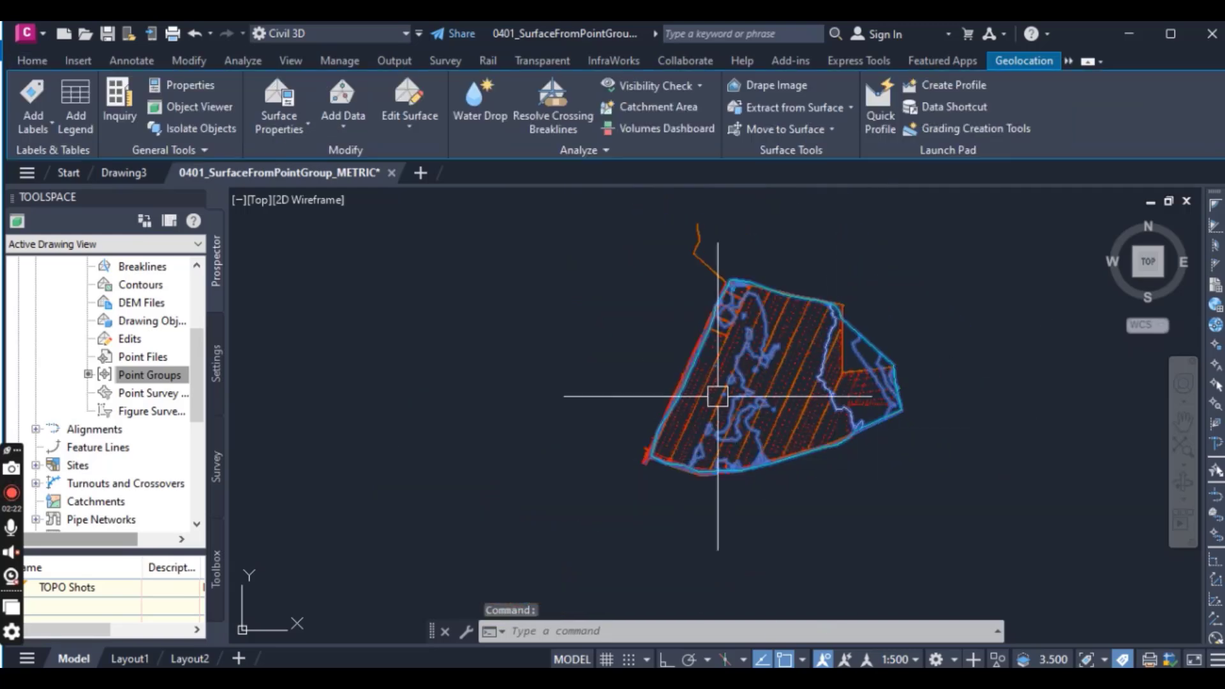